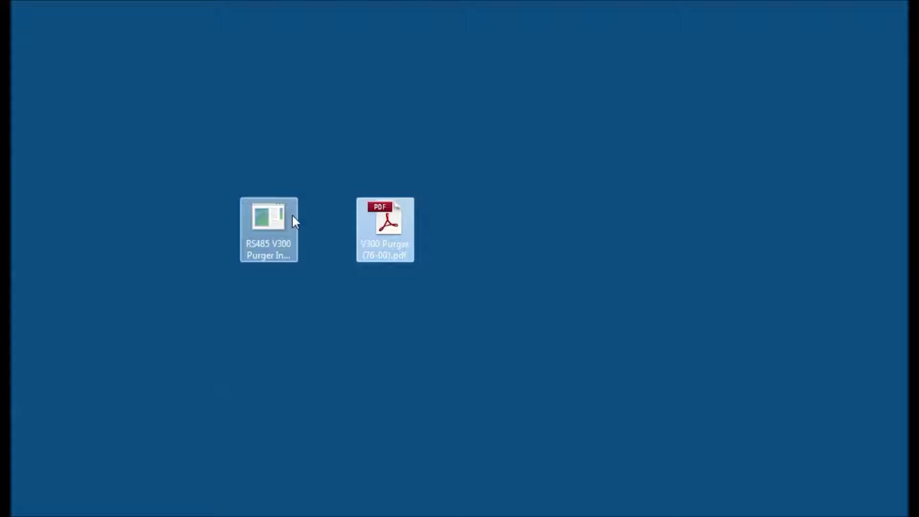
Launch the RS485 V300 Purger Interface program from the desktop and reposition its window.
left_click(271, 217)
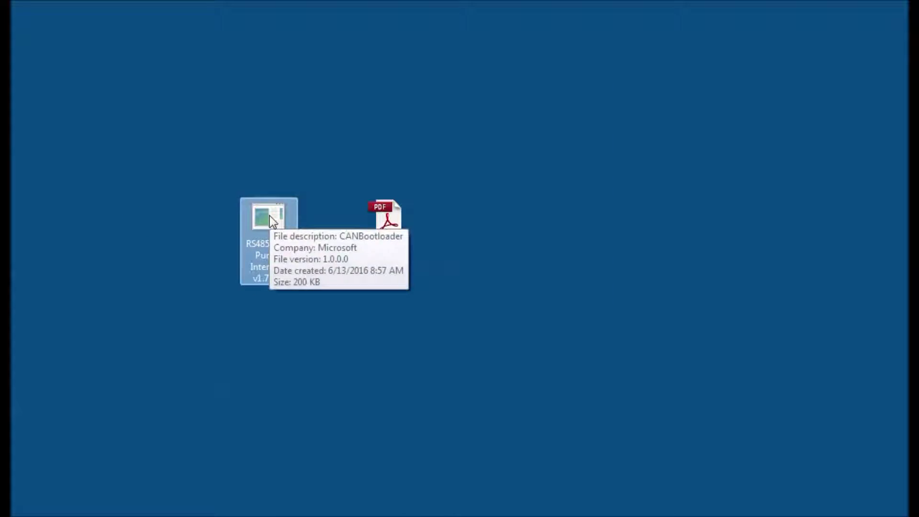
double_click(269, 215)
left_click(494, 215)
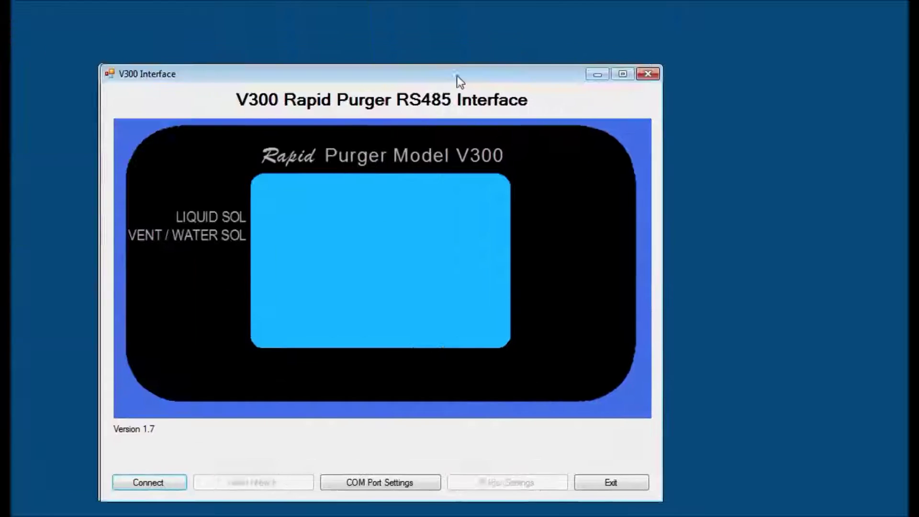
left_click_drag(456, 75, 502, 59)
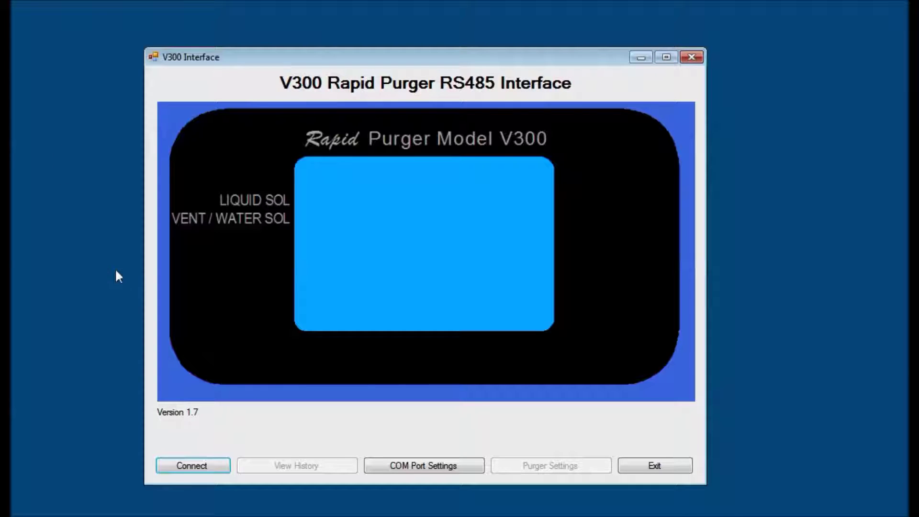
Open the COM port settings and select COM16 as the interface COM port.
left_click(448, 470)
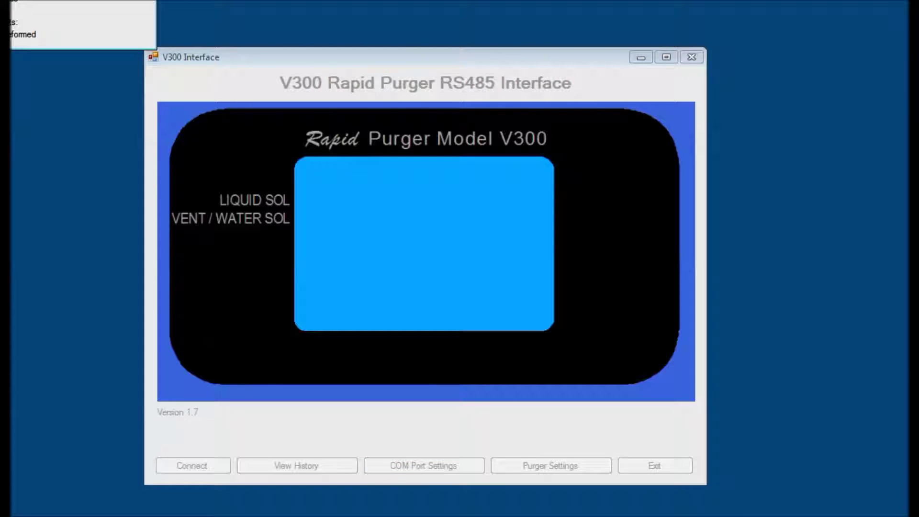
left_click_drag(32, 3, 499, 165)
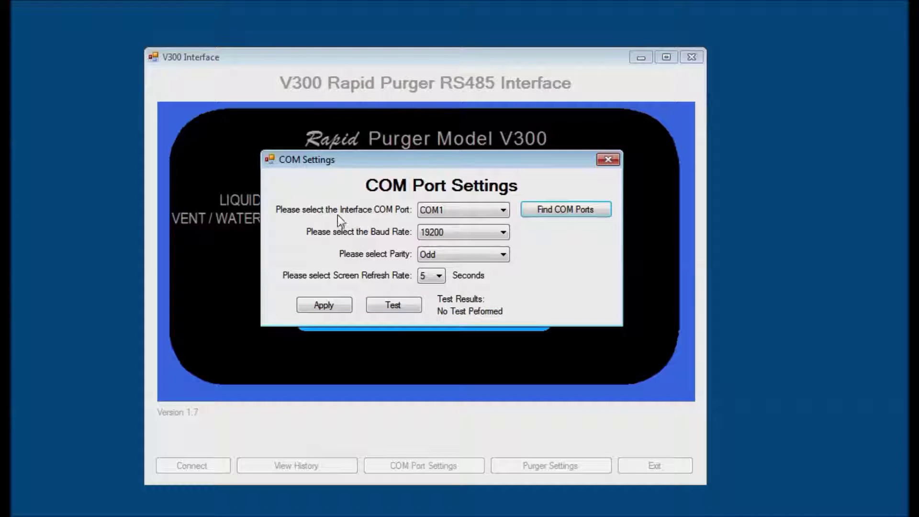
left_click(503, 211)
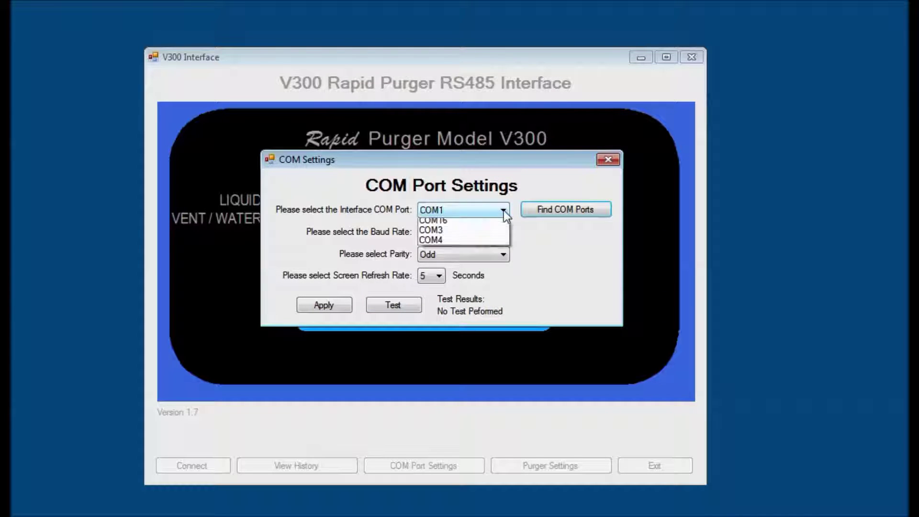
left_click(444, 235)
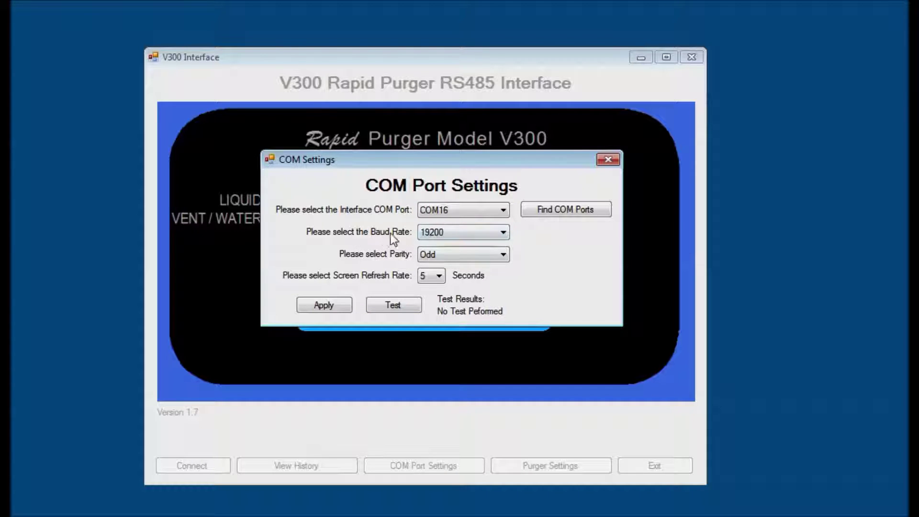
Set the COM port's baud rate to 19200 and its parity to Even.
left_click(459, 232)
left_click(478, 257)
left_click(464, 254)
left_click(460, 277)
Test and apply the COM port settings, and connect to the purger.
left_click(392, 309)
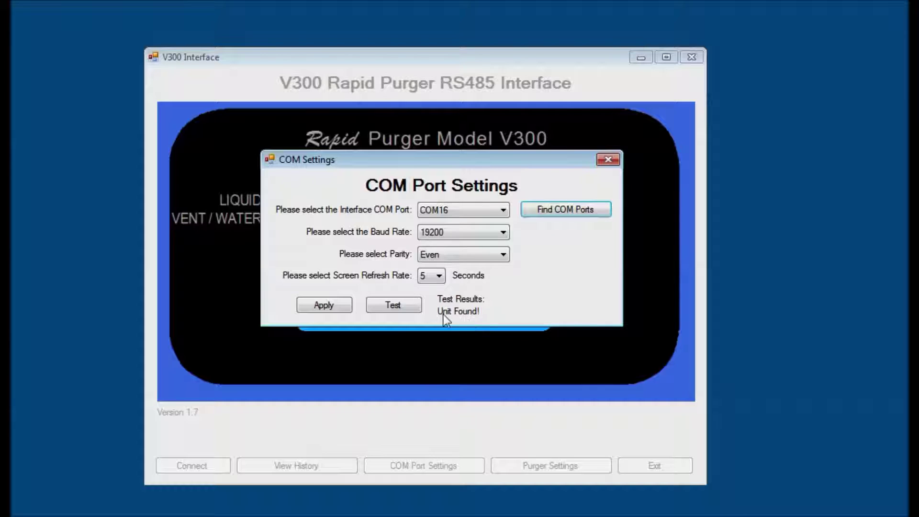
left_click(323, 305)
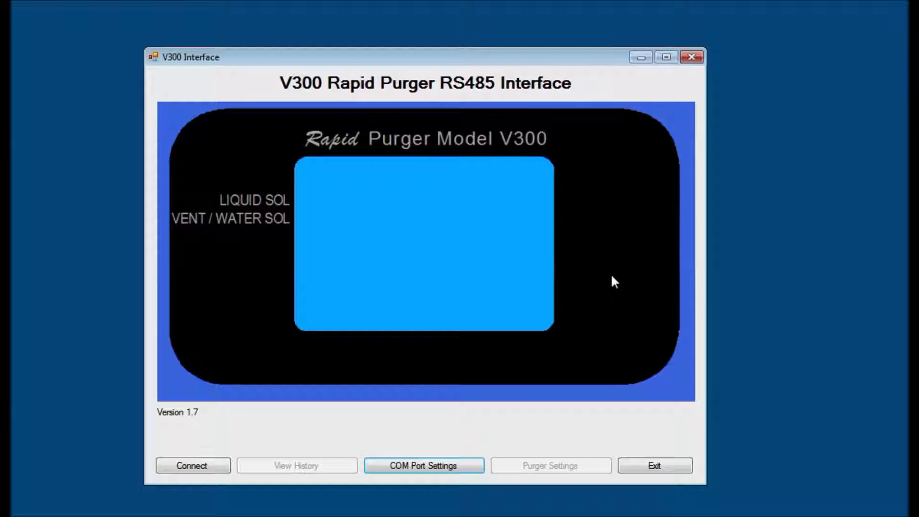
left_click(189, 466)
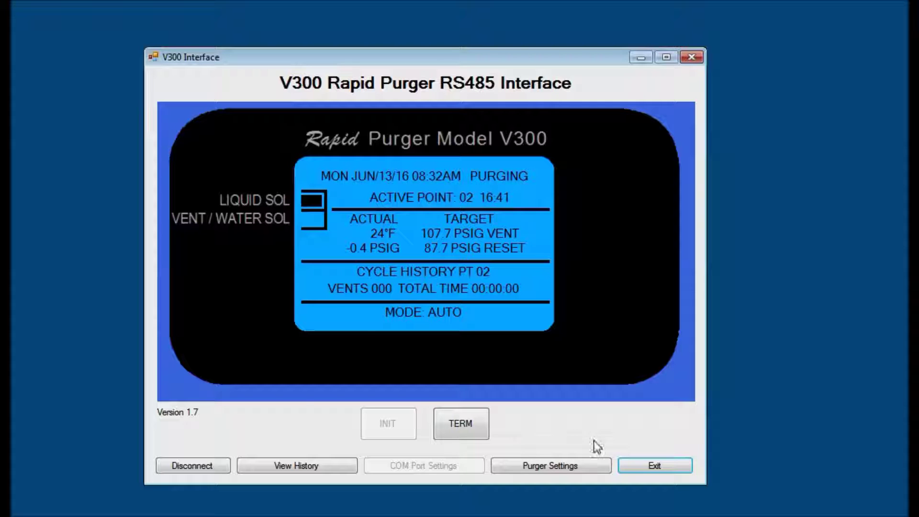
Open the purger settings and move their window toward the middle of the desktop.
left_click(551, 467)
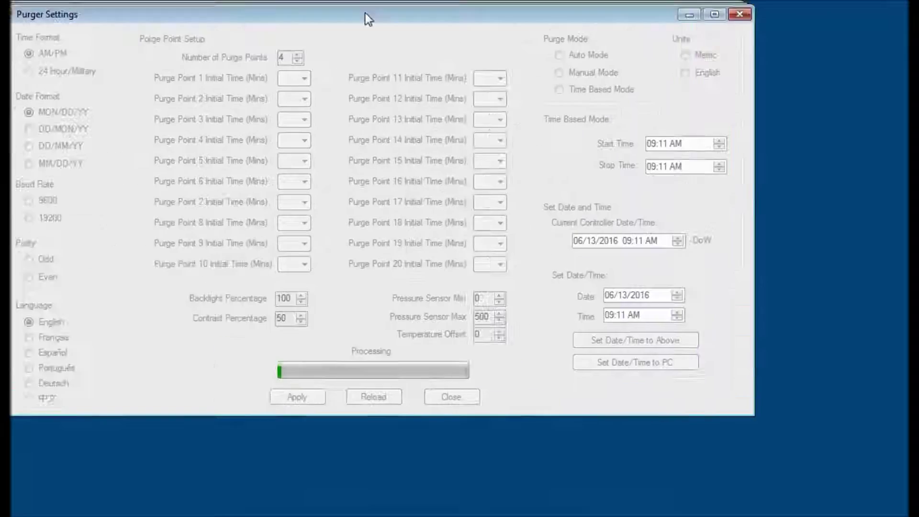
left_click_drag(366, 18, 430, 63)
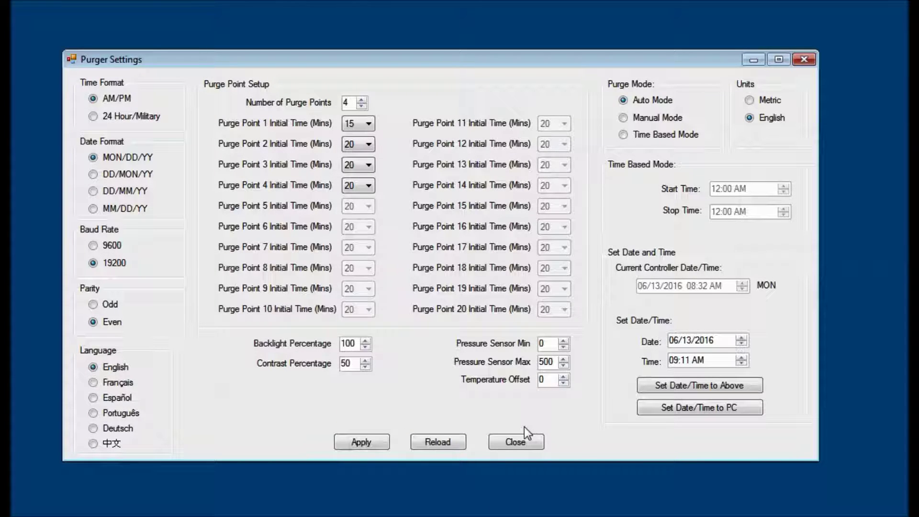
mouse_move(452, 67)
left_mouse_down()
mouse_move(435, 61)
mouse_move(460, 75)
left_mouse_up()
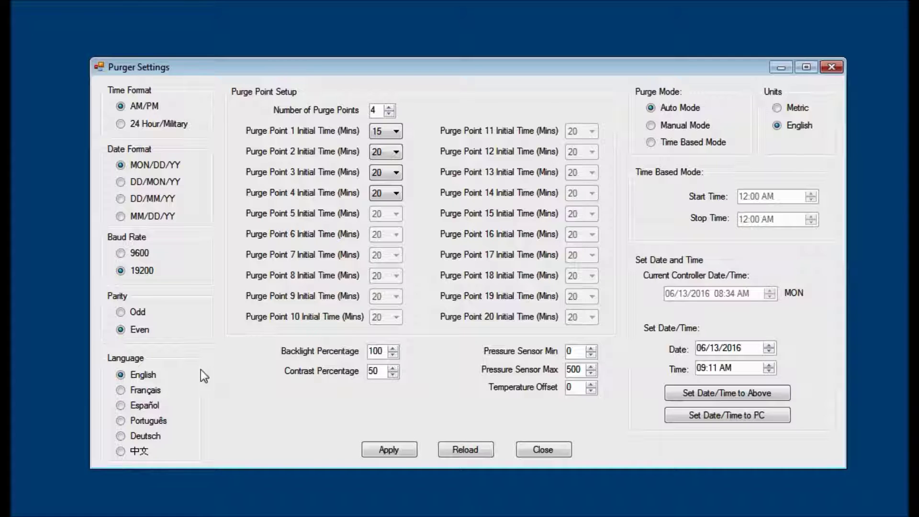
Apply Español as the purger language, and switch it back to English.
left_click(121, 390)
left_click(122, 405)
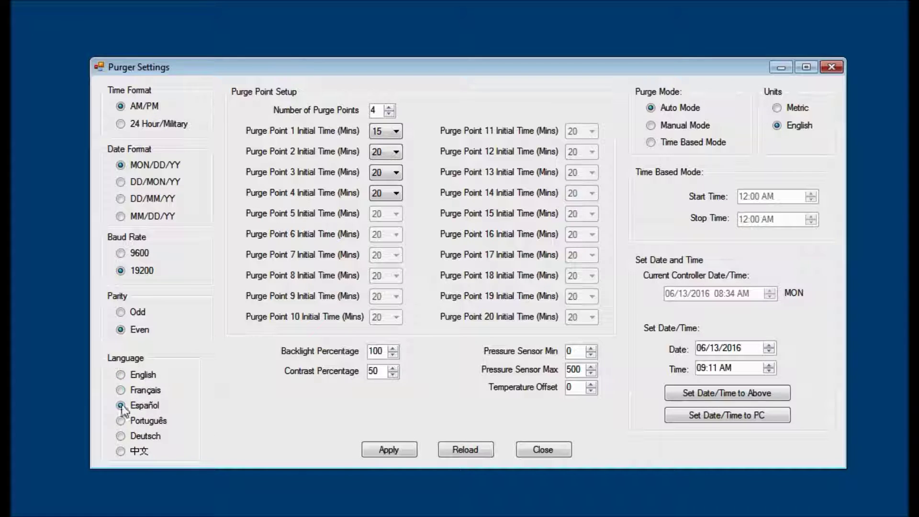
left_click(124, 435)
left_click(123, 451)
left_click(121, 405)
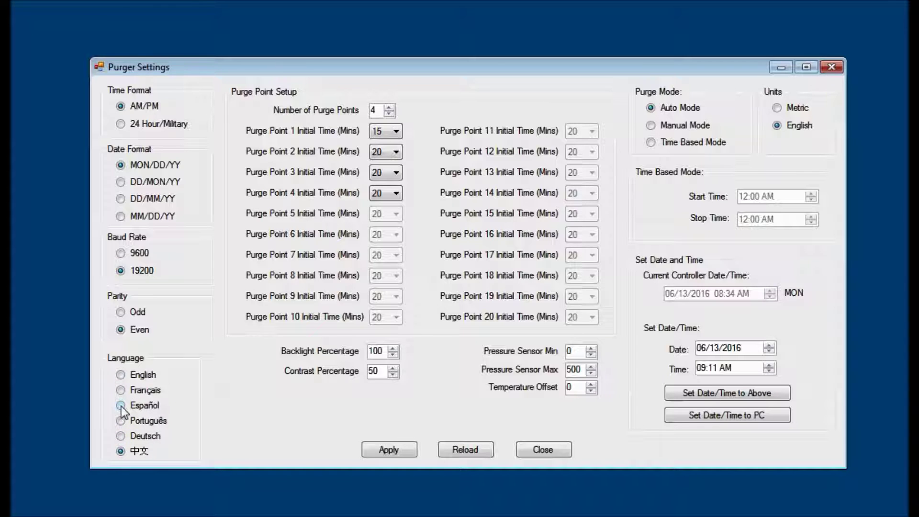
left_click(386, 449)
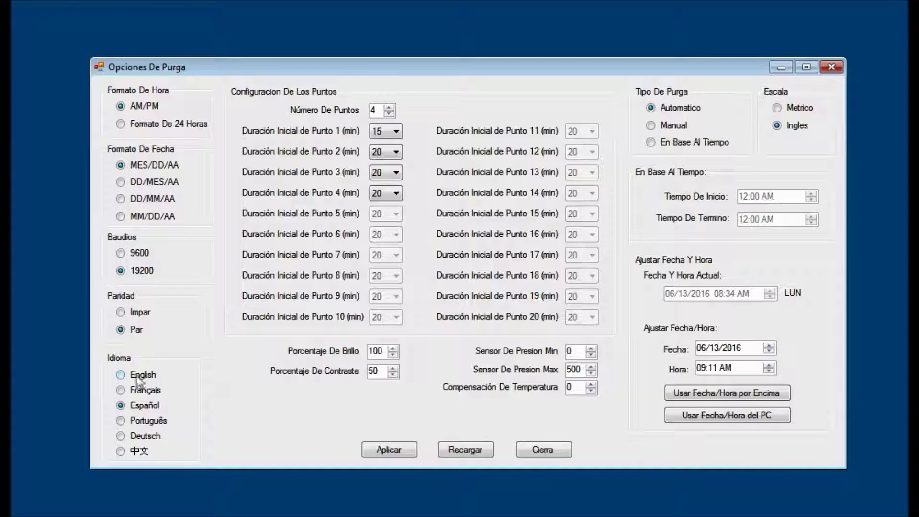
left_click(121, 374)
left_click(387, 451)
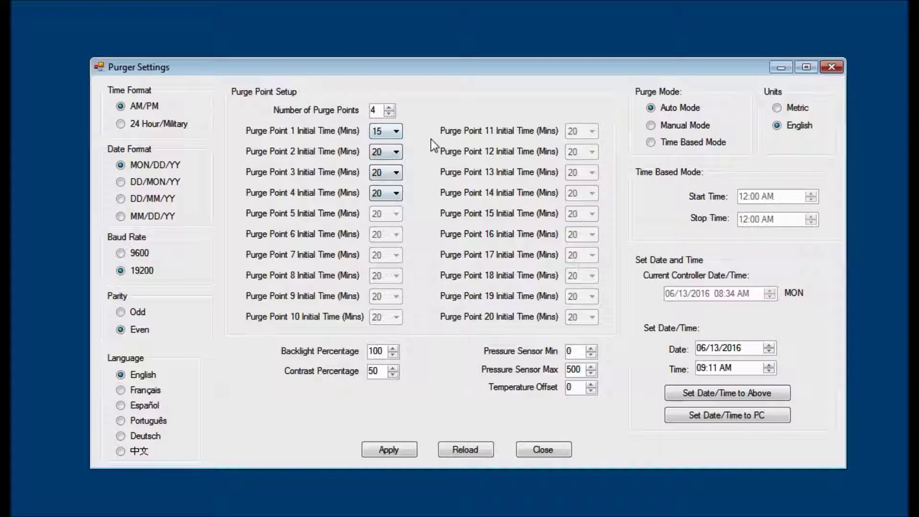
Try out different numbers of purge points, raising the count to 9 and bringing it back down to 4.
left_click(389, 107)
left_click(389, 107)
left_click(389, 107)
left_click(389, 107)
left_click(389, 107)
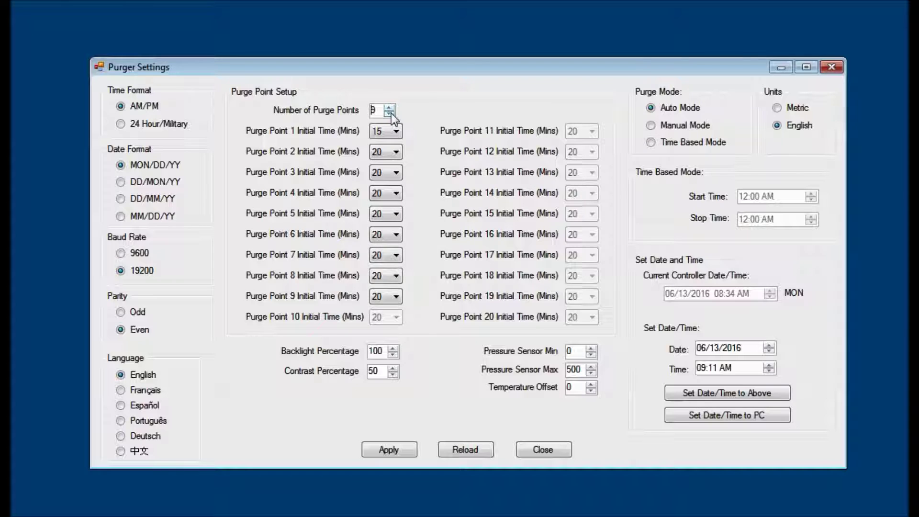
left_click(389, 113)
left_click(390, 114)
left_click(389, 114)
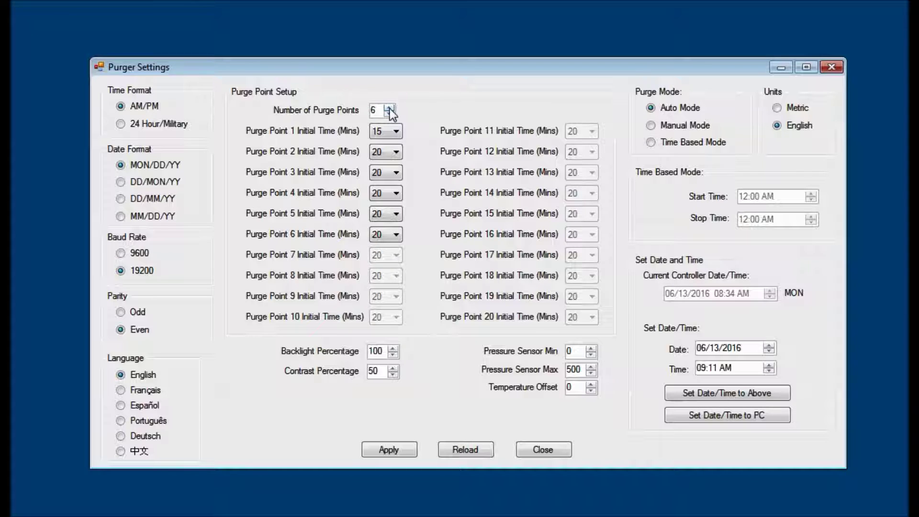
left_click(389, 108)
left_click(389, 108)
left_click(389, 108)
left_click(392, 115)
left_click(391, 115)
left_click(391, 115)
left_click(391, 115)
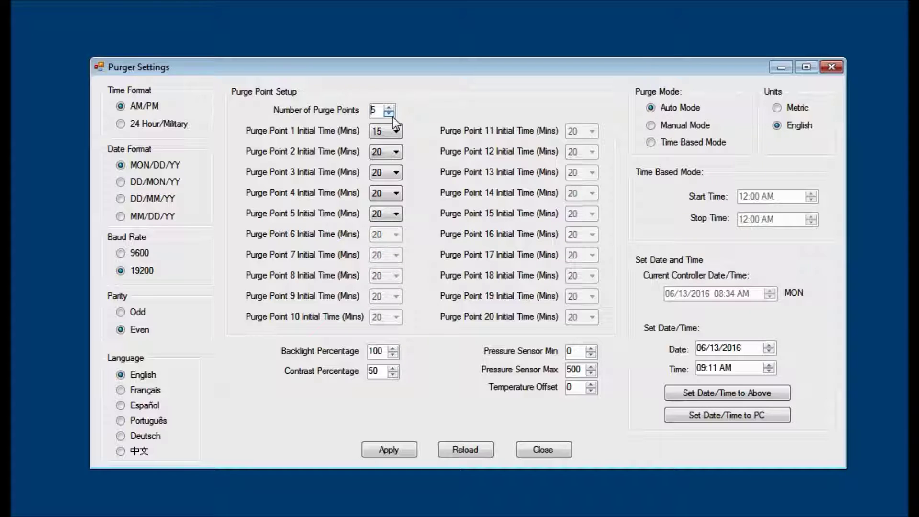
left_click(390, 114)
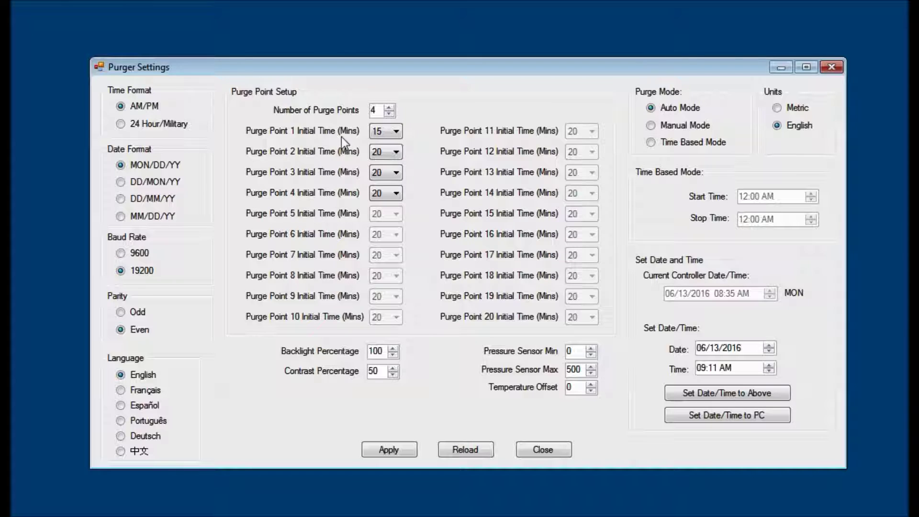
Try a 20-minute initial time for purge point 1 and set it back to 15 minutes.
left_click(395, 132)
left_click(386, 175)
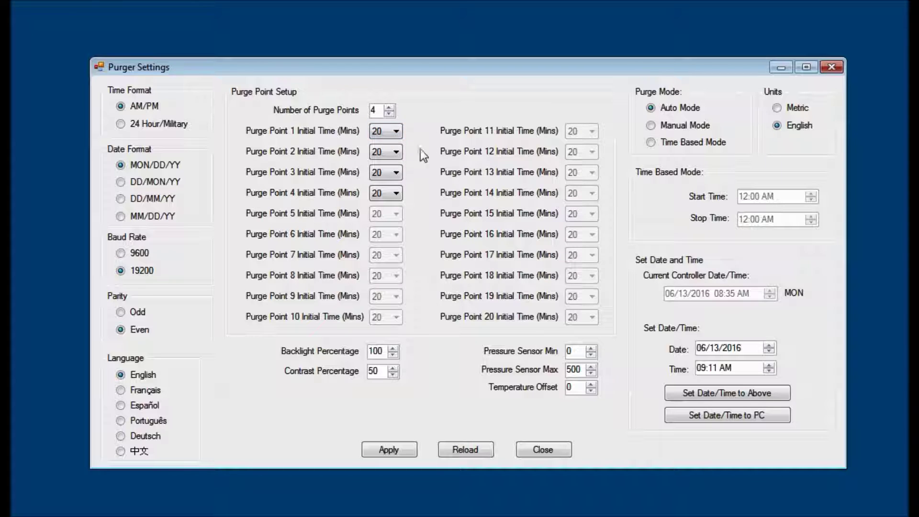
left_click(394, 135)
left_click(383, 165)
Raise the number of purge points to 20.
left_click(389, 107)
left_click(389, 107)
left_click(390, 108)
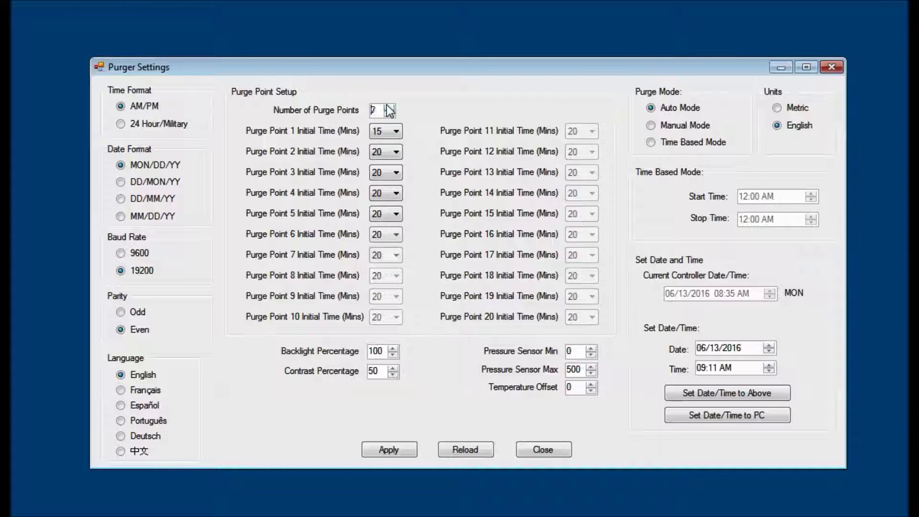
left_click(389, 107)
left_click(389, 108)
left_click(389, 107)
left_click(390, 108)
left_click(390, 108)
left_click(389, 107)
left_click(389, 108)
left_click(390, 107)
left_click(390, 107)
left_click(390, 108)
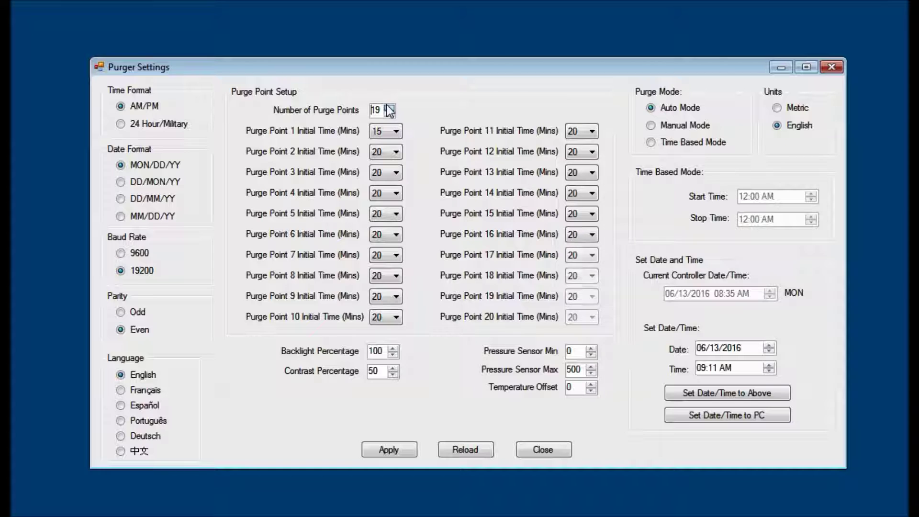
double_click(390, 108)
left_click(389, 107)
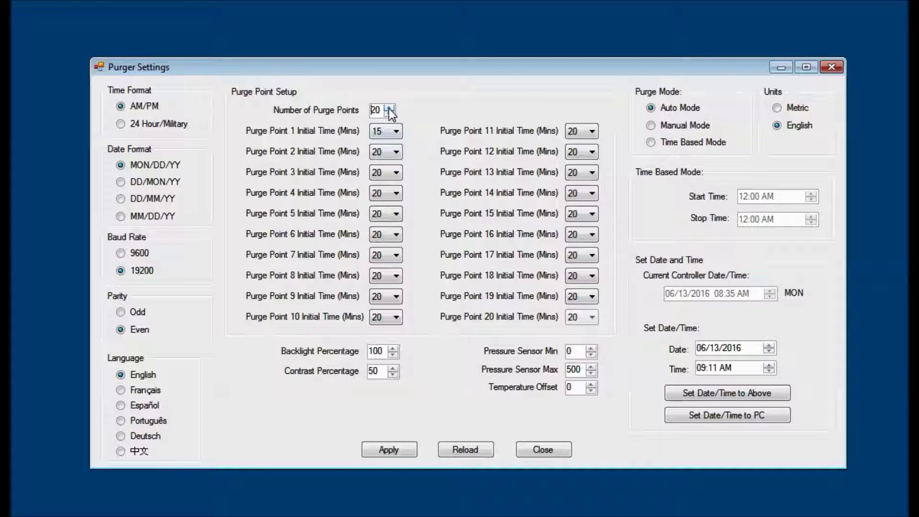
Reduce the number of purge points to 1 and set purge point 1's initial time to 20 minutes.
left_click(390, 113)
left_click_drag(390, 113, 389, 115)
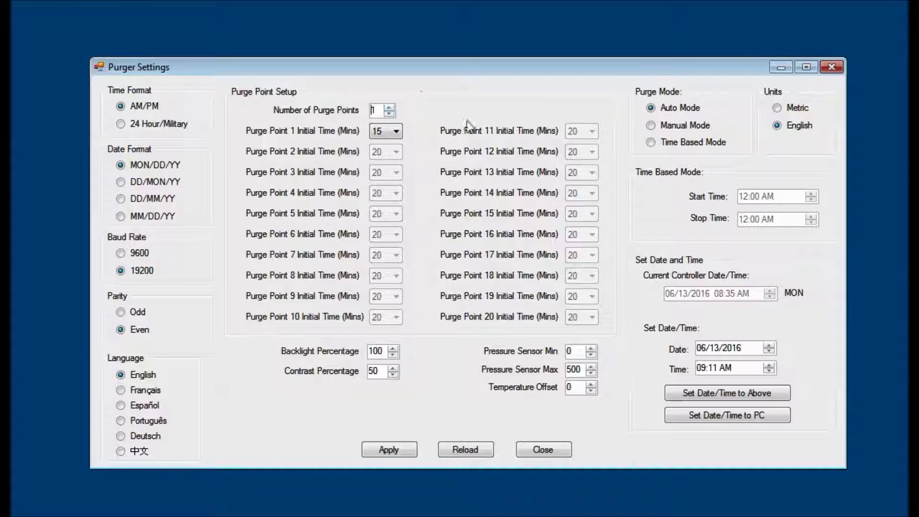
left_click(395, 131)
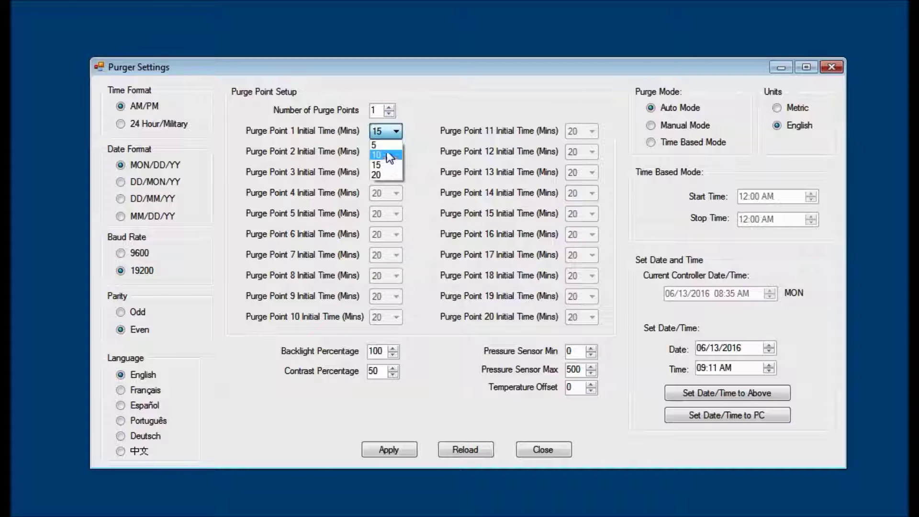
left_click(378, 175)
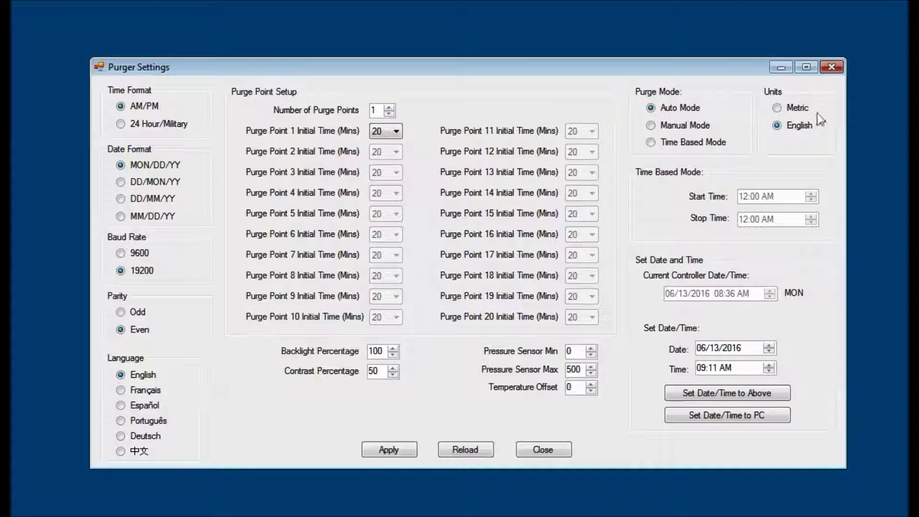
Try metric units and the time based purge mode, returning to English units and Auto Mode.
left_click(784, 106)
left_click(778, 126)
left_click(652, 143)
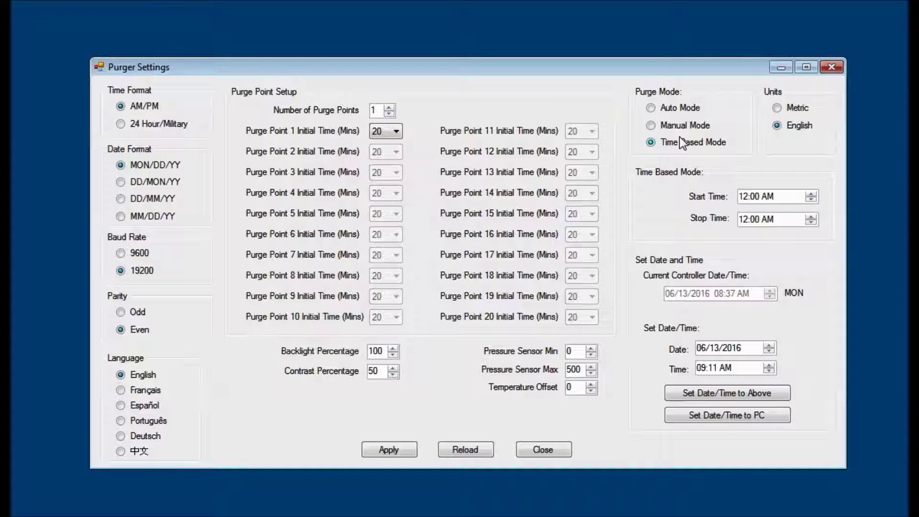
left_click(651, 109)
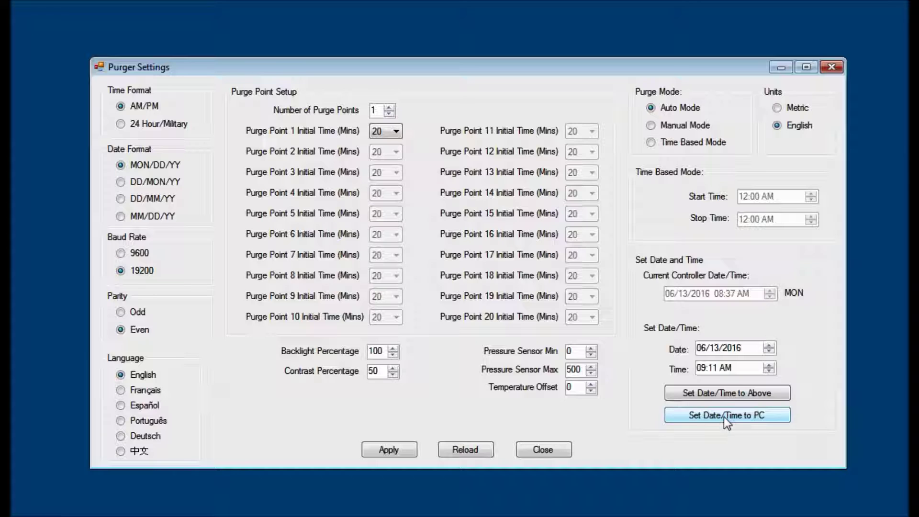
Apply the changed purger settings and close the settings window.
left_click(737, 423)
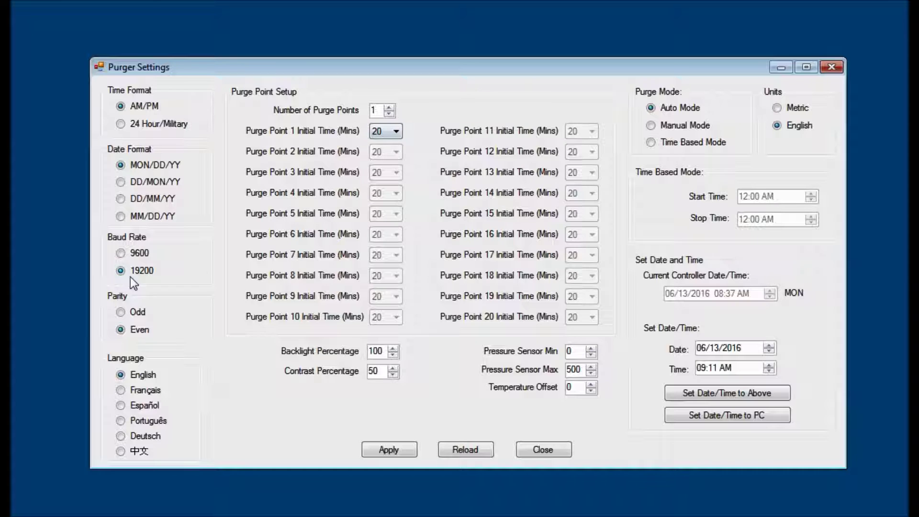
left_click(383, 452)
left_click(527, 451)
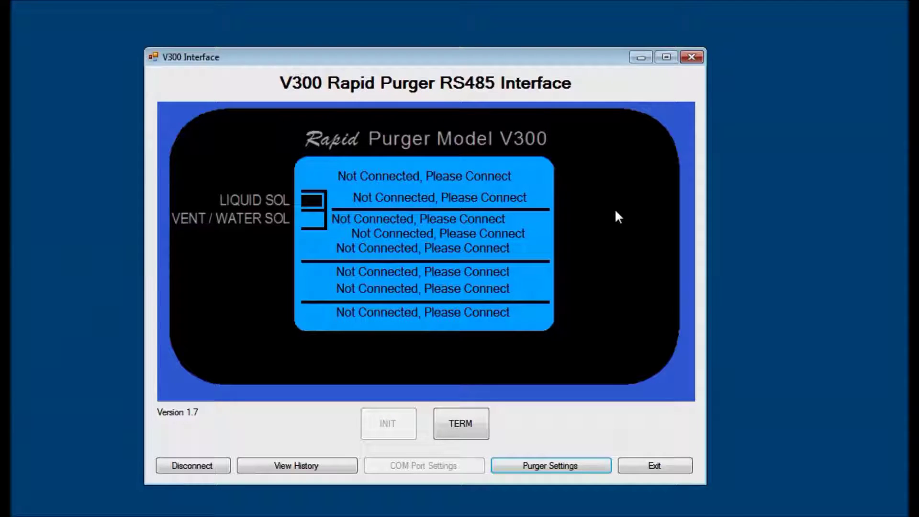
Open the purge history and read the current week's data for purge point 1.
left_click(283, 468)
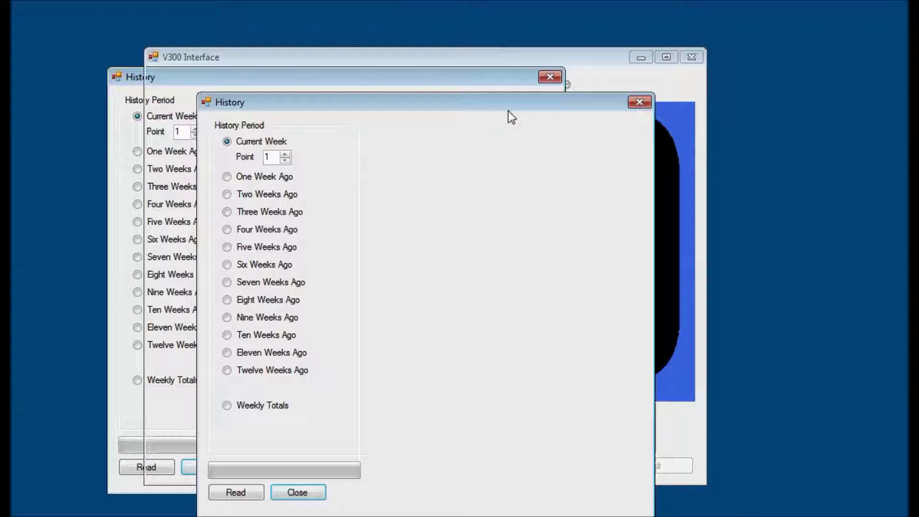
left_click_drag(511, 117, 494, 74)
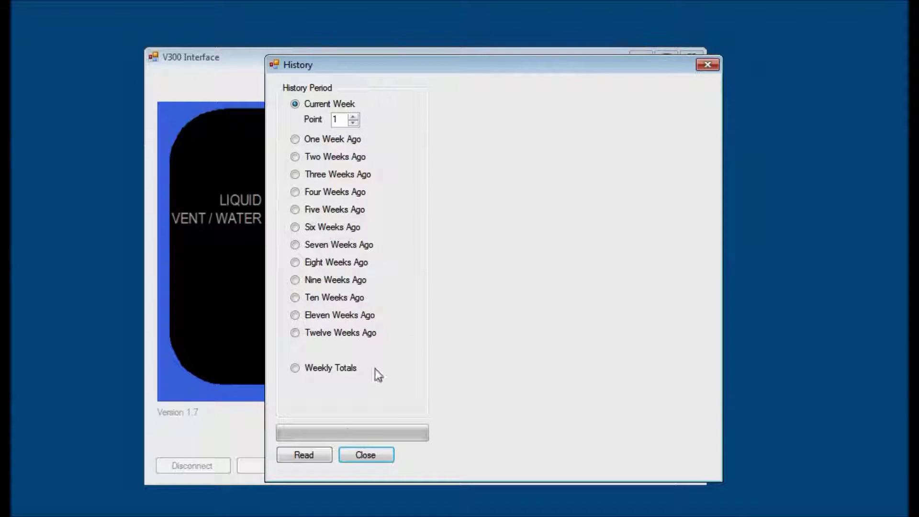
left_click(311, 455)
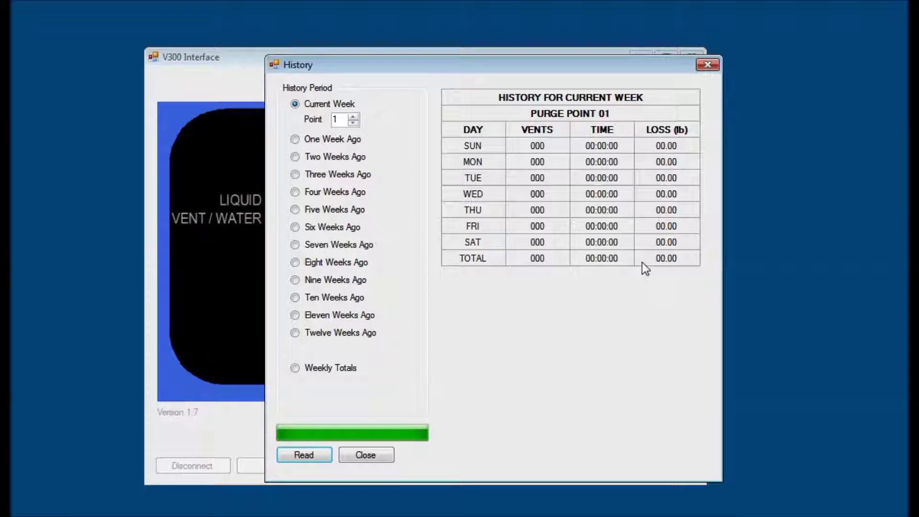
left_click(340, 120)
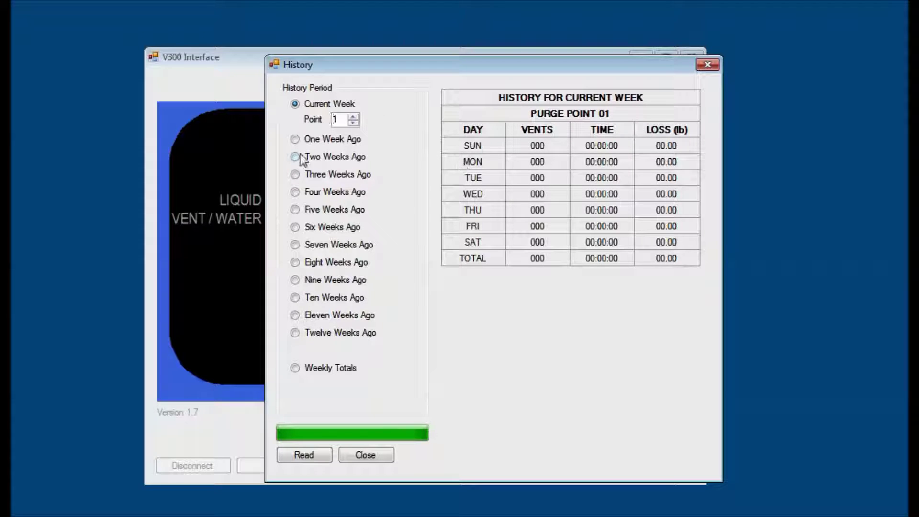
Read the purge history for one week ago.
left_click(295, 139)
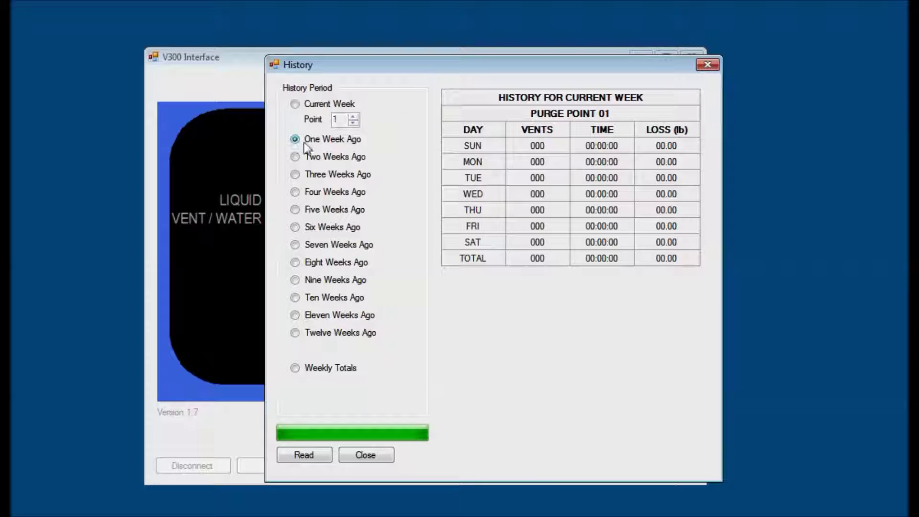
left_click(310, 459)
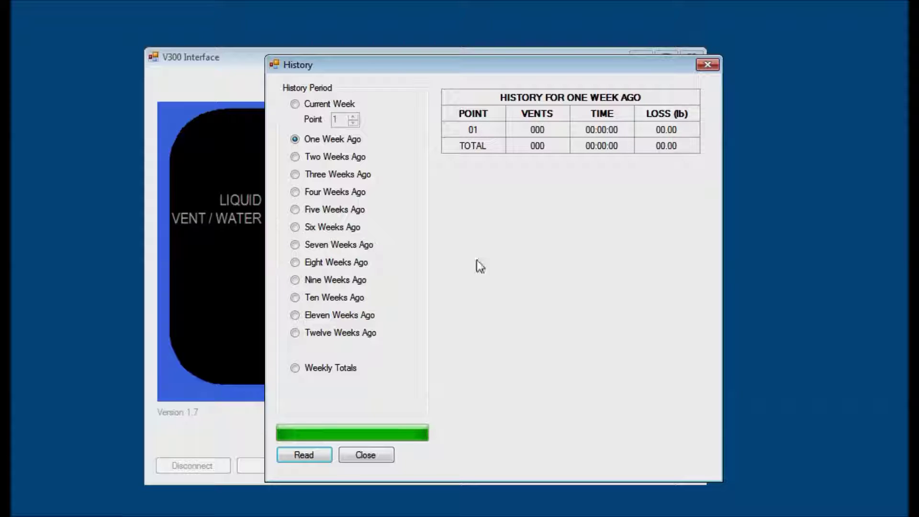
Read the weekly totals of the purge history and close the history window.
left_click(293, 368)
left_click(304, 456)
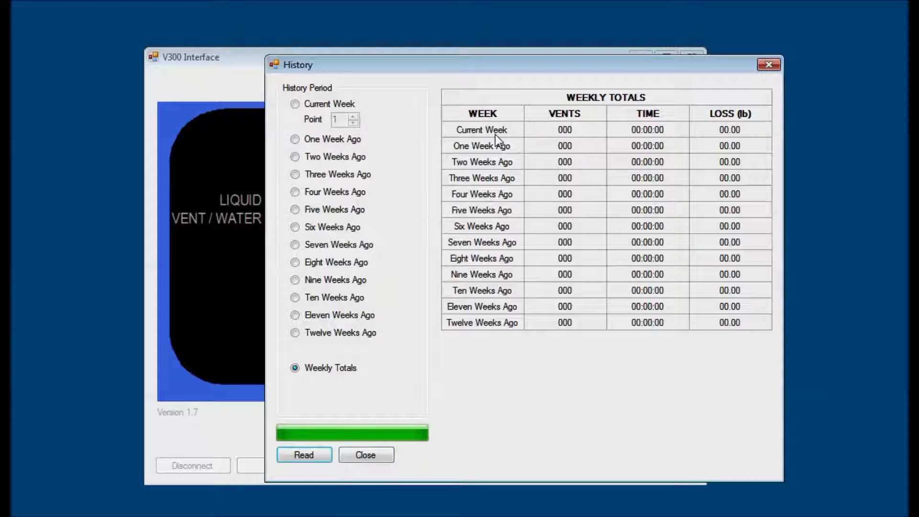
left_click_drag(437, 63, 405, 54)
left_click(357, 454)
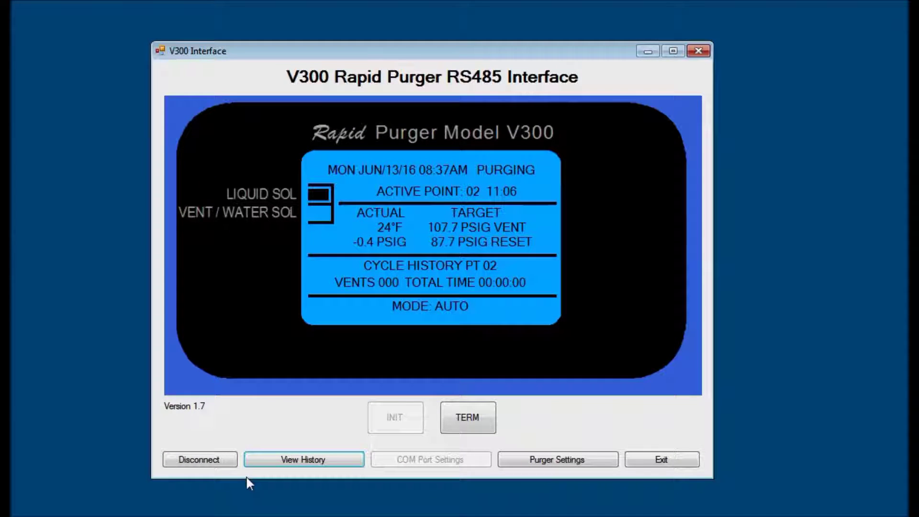